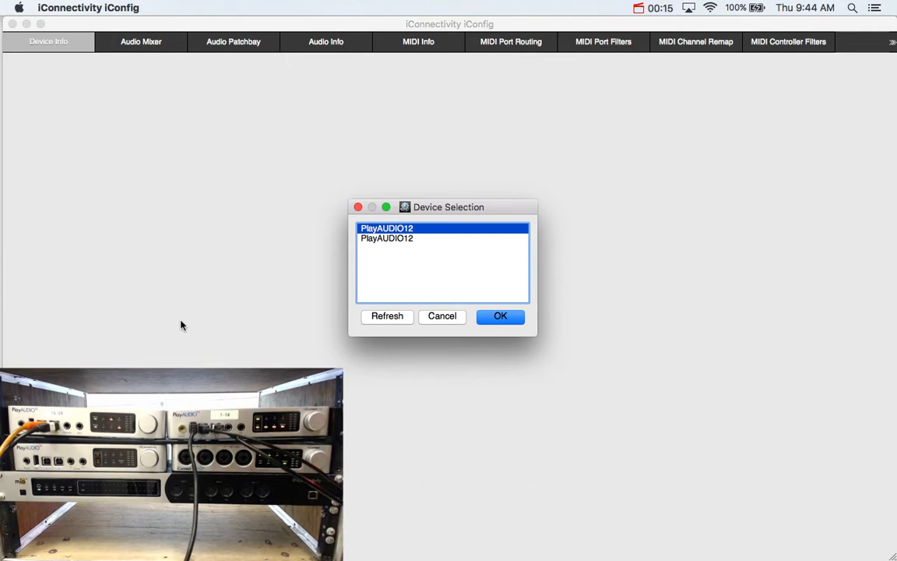
left_click(393, 238)
left_click(391, 228)
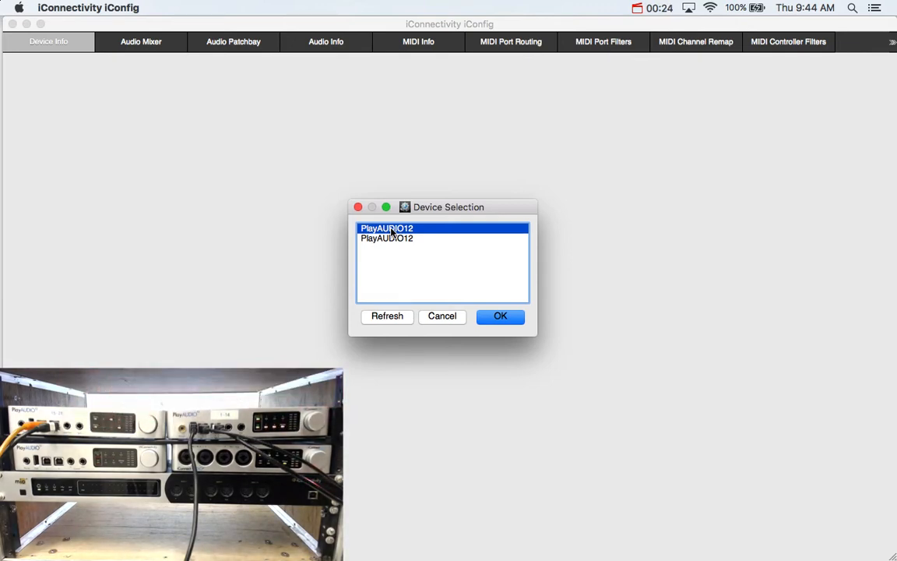
Step: Open Audio MIDI Setup through Spotlight search and select the existing Aggregate Device
left_click(851, 9)
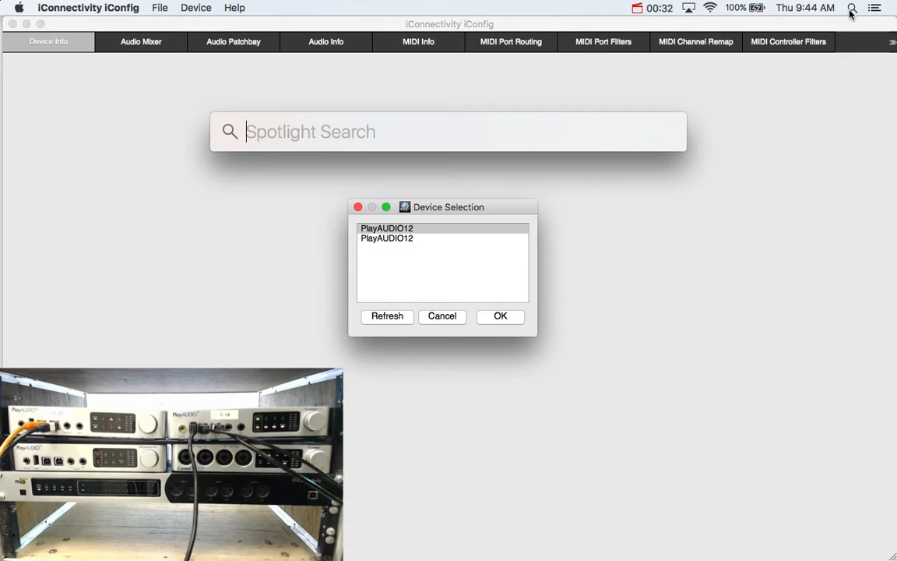
type("aud")
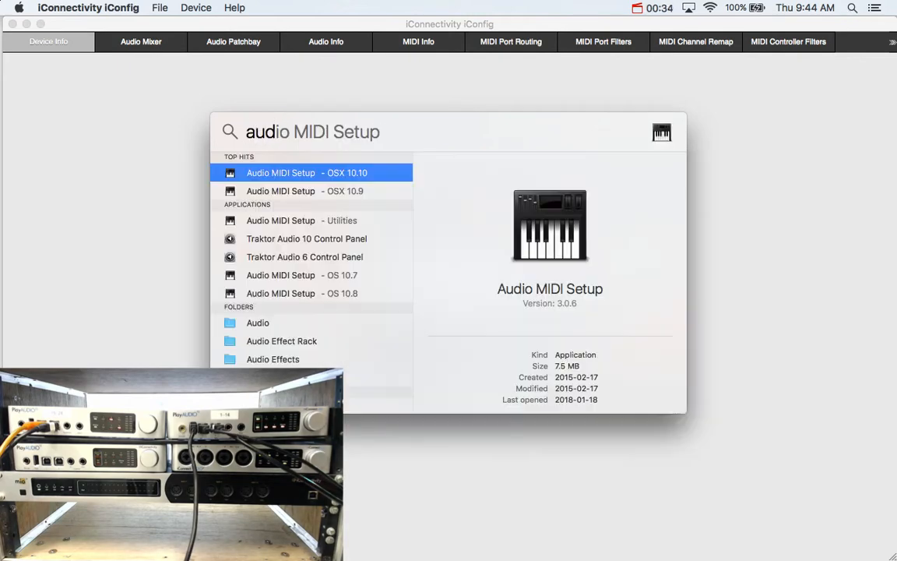
key("Tab")
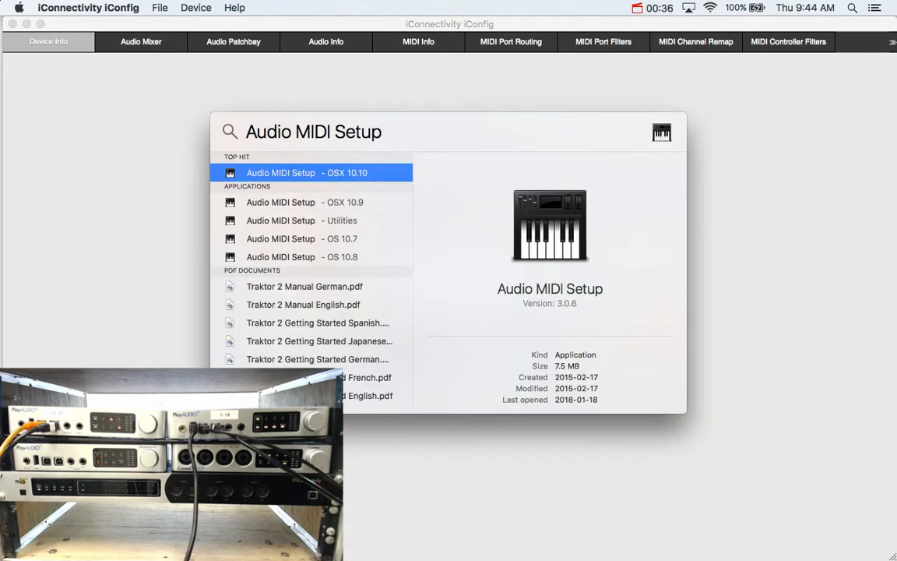
key("Return")
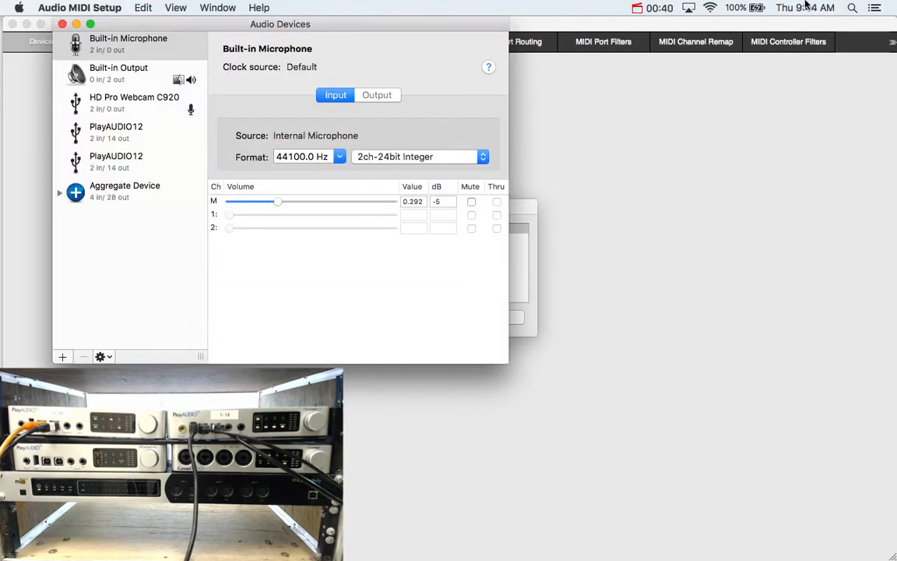
left_click(104, 200)
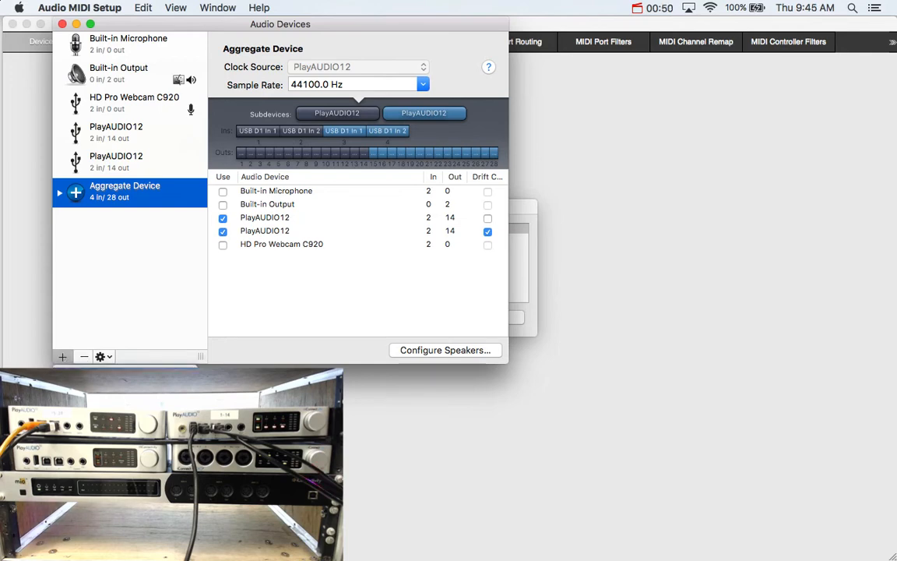
Step: Create a new aggregate device using both PlayAUDIO12 interfaces, then clear and delete it
left_click(93, 376)
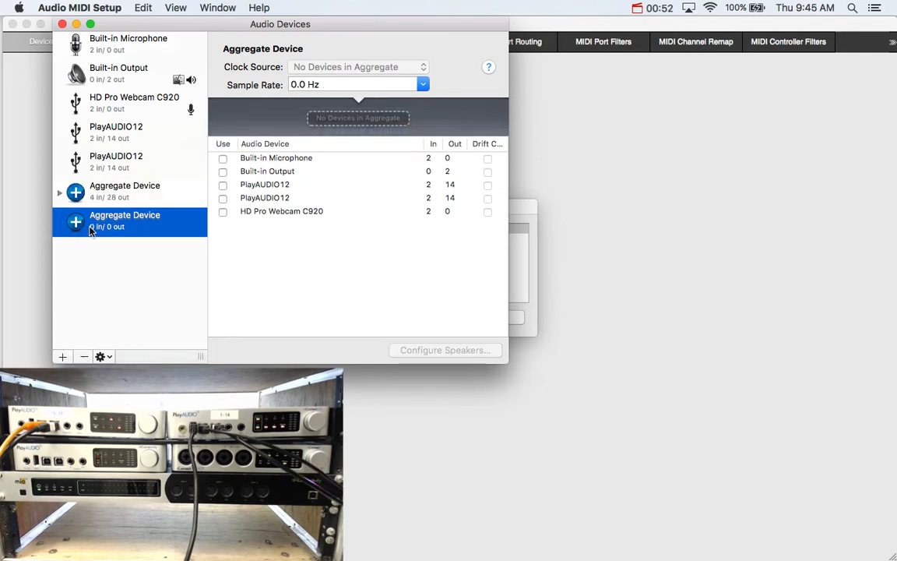
left_click(224, 183)
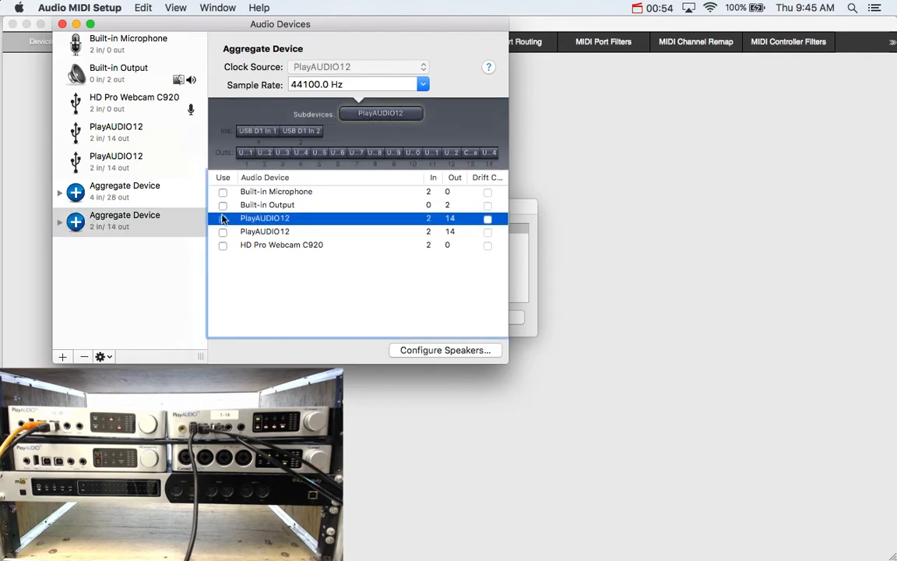
left_click(223, 234)
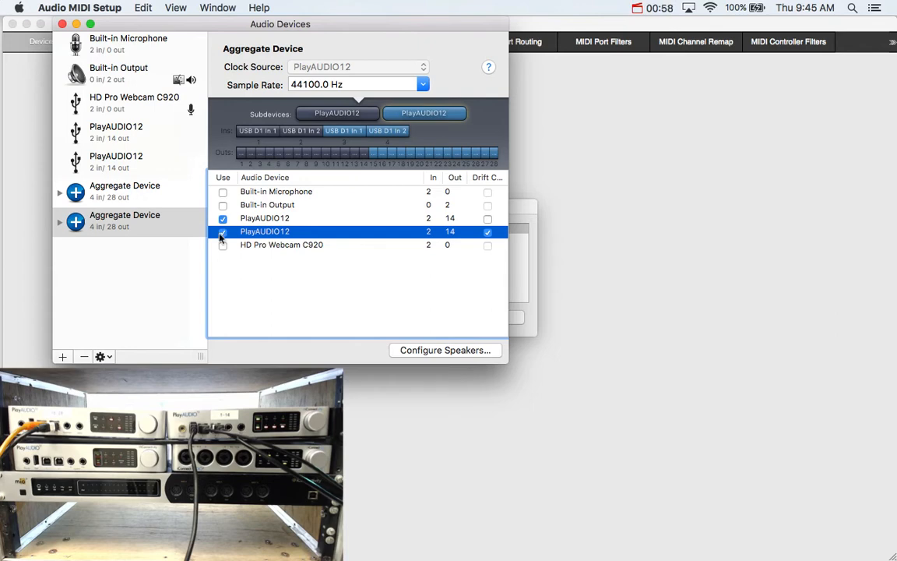
left_click(223, 233)
left_click(223, 218)
left_click(155, 222)
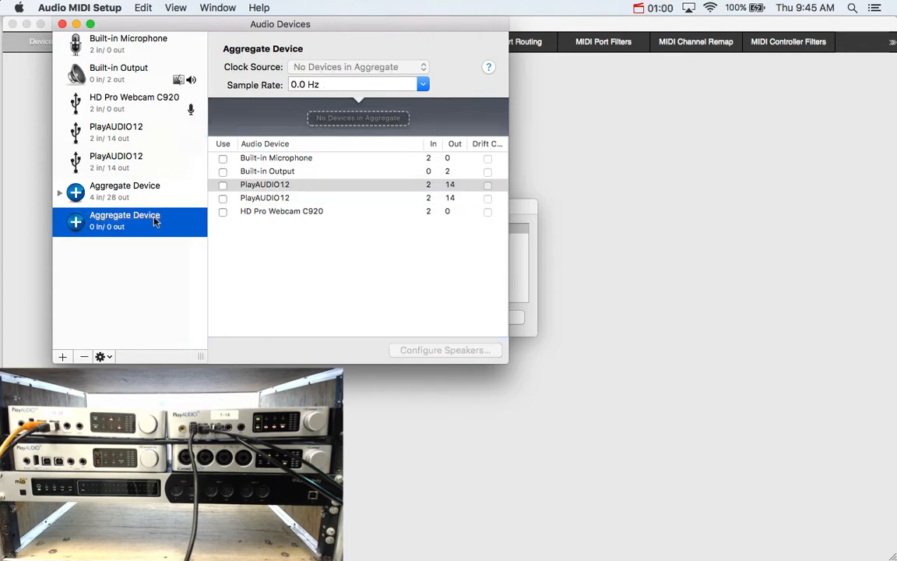
left_click(83, 355)
Step: Reselect the original Aggregate Device and close the Audio Devices window
left_click(109, 199)
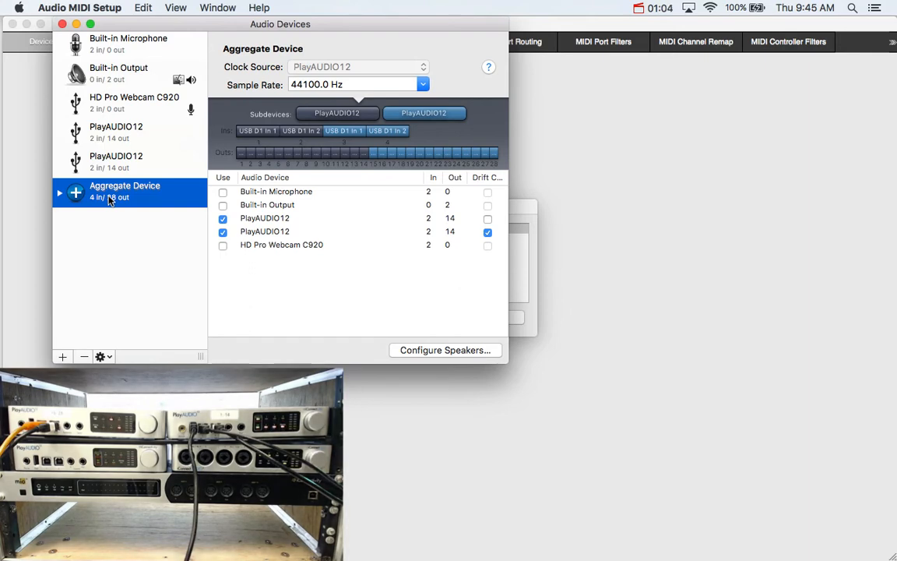
left_click(63, 25)
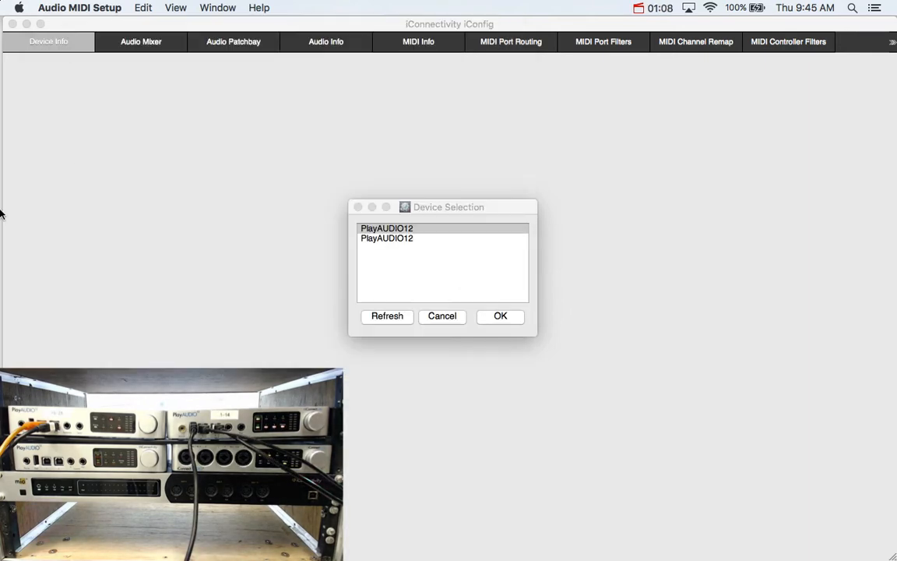
Step: Switch to Ableton Live and expand the Tracks group to review its audio tracks, then collapse it
mouse_move(2, 211)
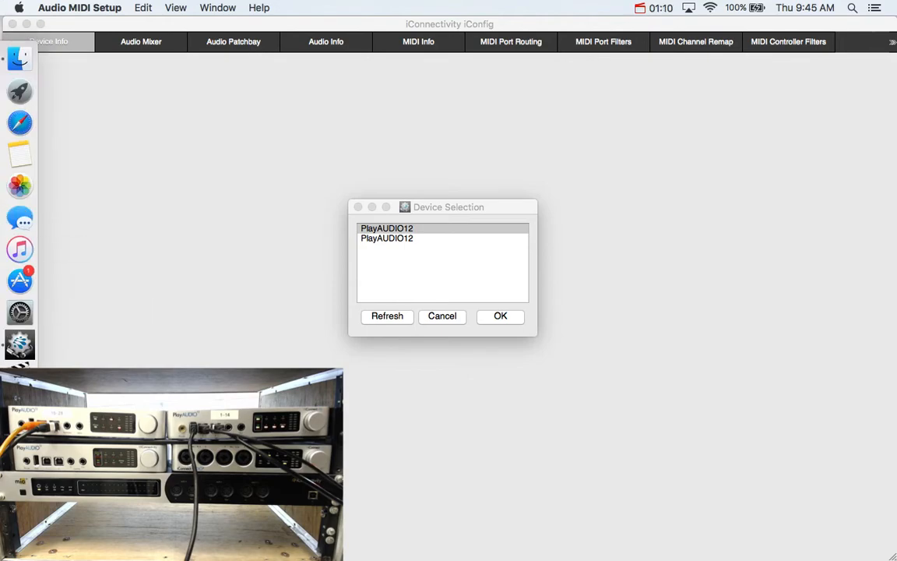
left_click(19, 407)
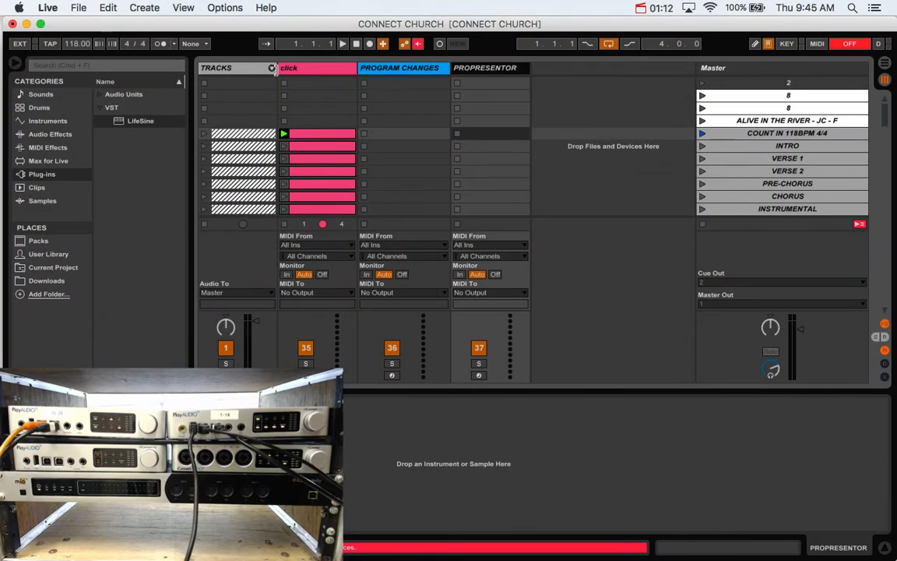
left_click(271, 69)
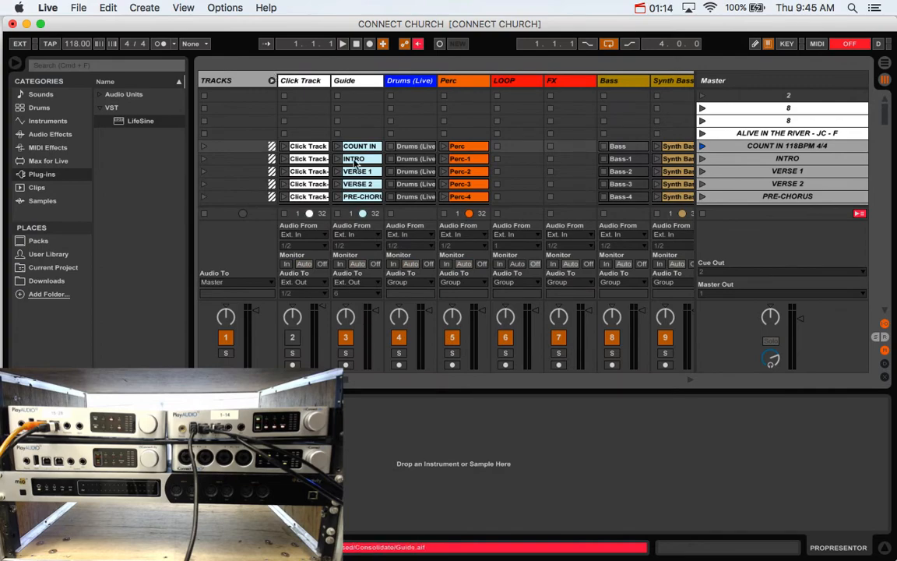
scroll(353, 164, "down", 10)
scroll(352, 163, "right", 10)
scroll(352, 163, "up", 10)
scroll(353, 164, "left", 10)
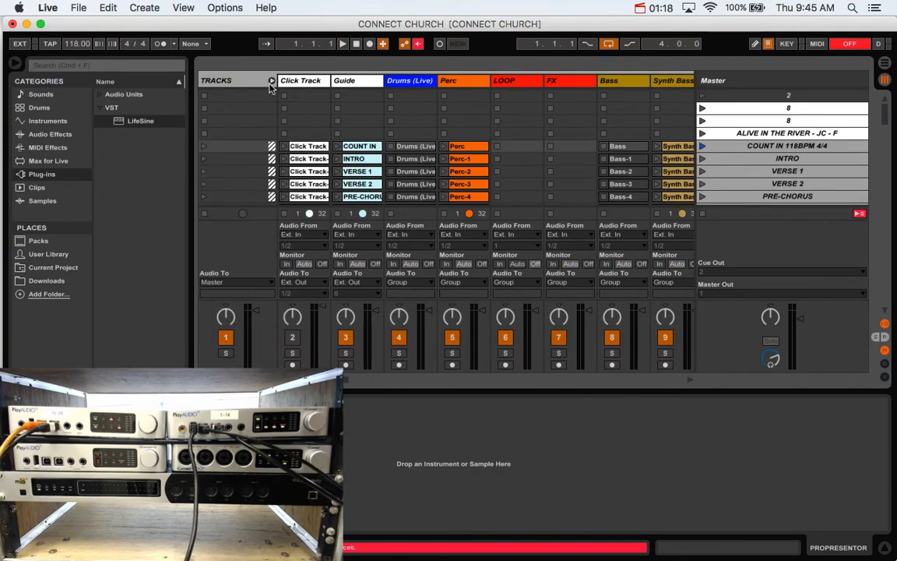
left_click(271, 81)
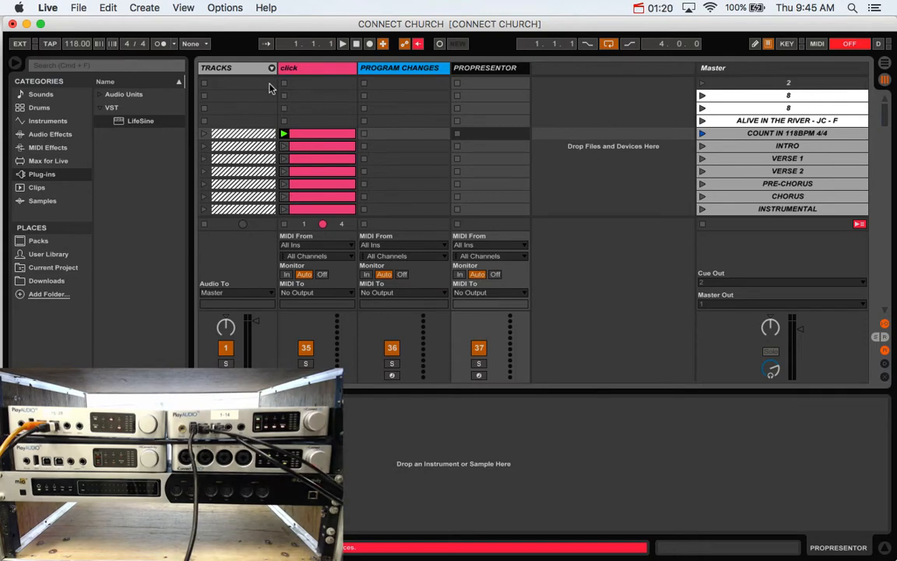
Step: Open Live's audio preferences and set the Audio Output Device to Aggregate Device (4 In, 28 Out)
left_click(52, 7)
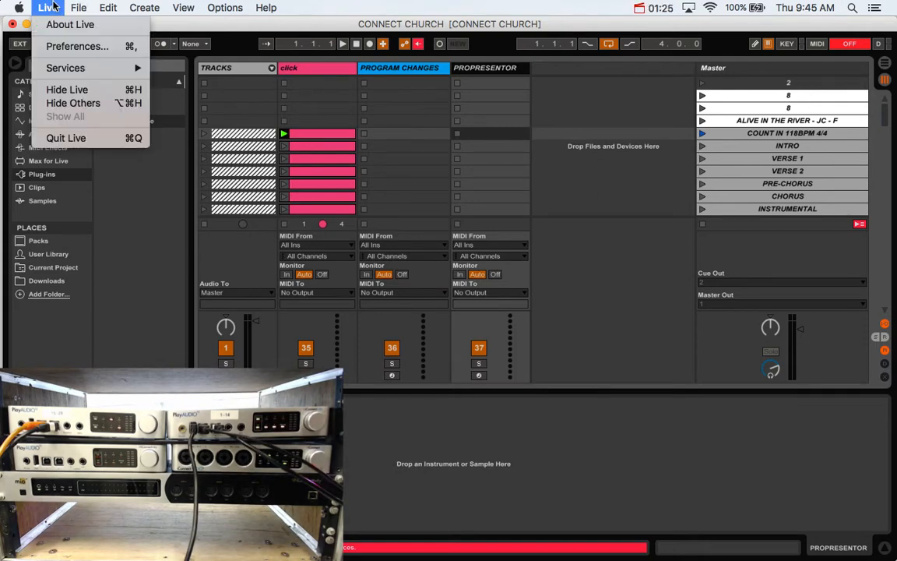
left_click(70, 45)
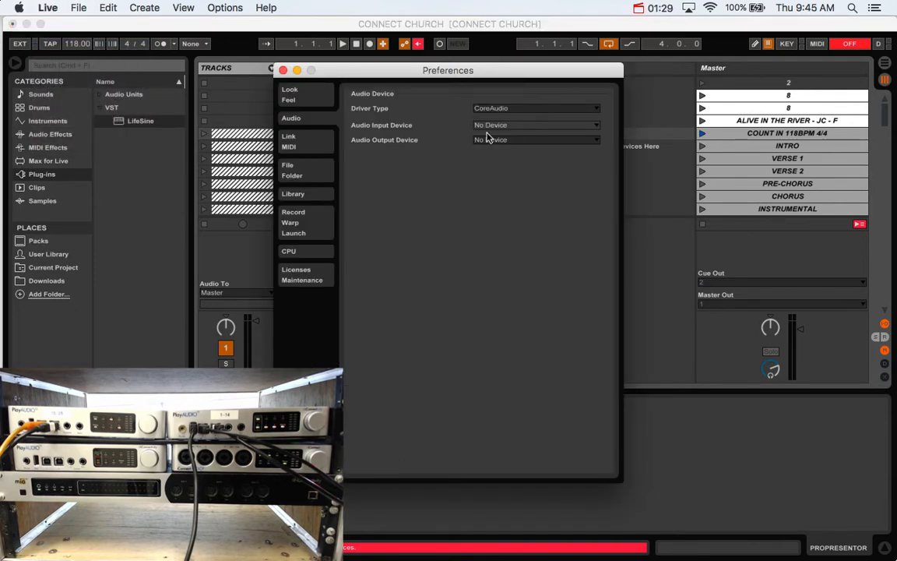
left_click(489, 139)
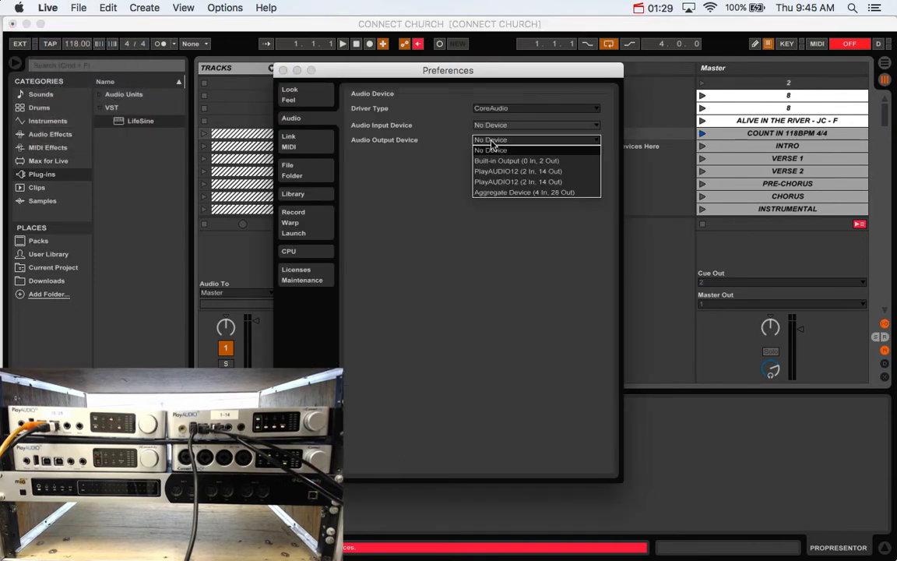
left_click(492, 194)
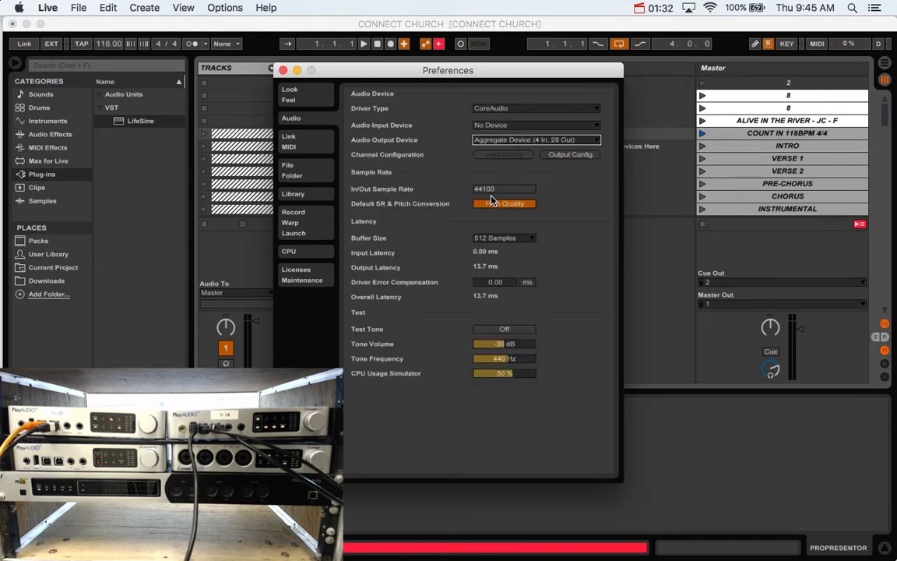
Step: Review the Output Config channel pairs, confirm them unchanged, and close Preferences
left_click(558, 155)
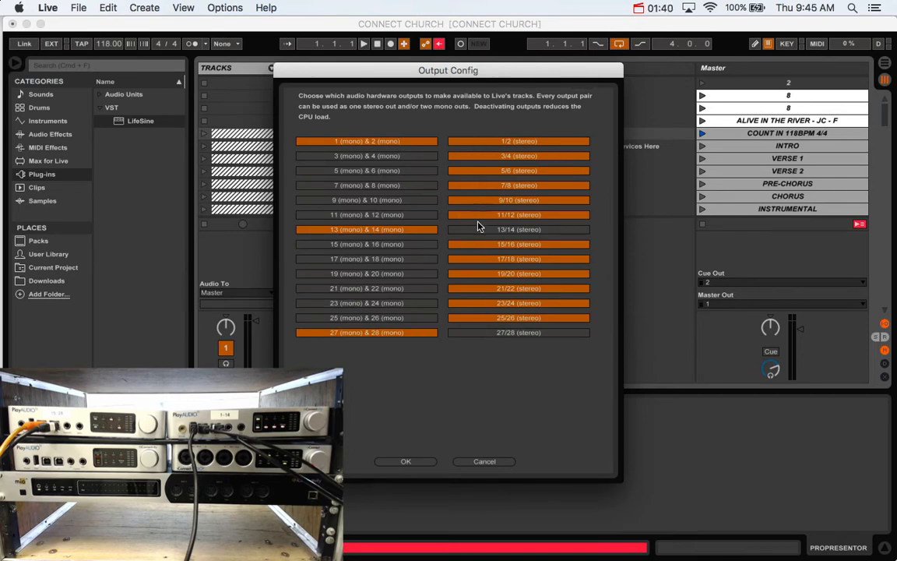
left_click(354, 142)
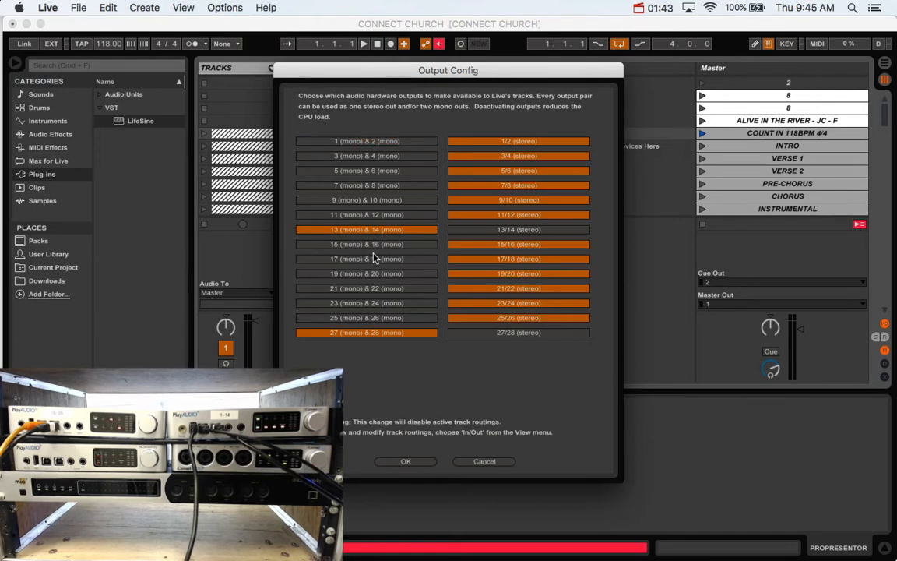
left_click(366, 142)
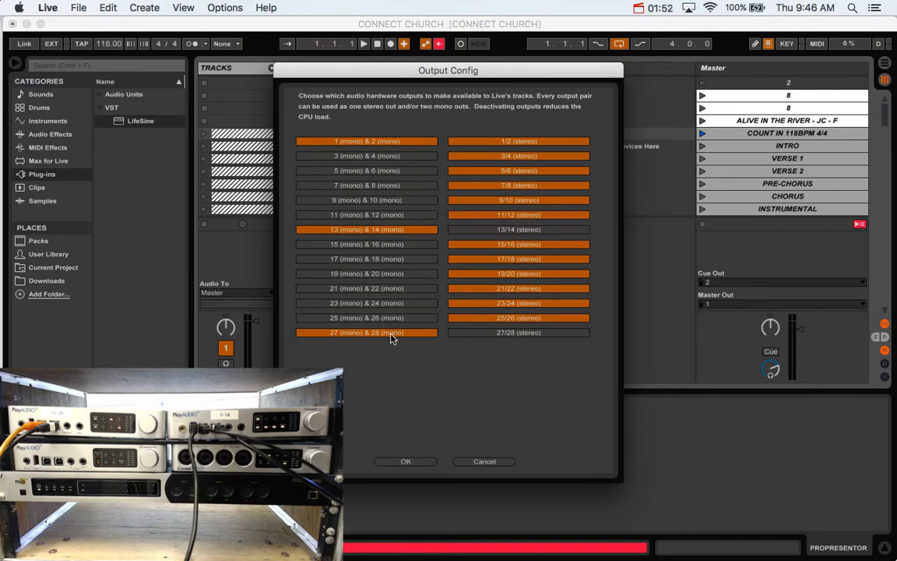
left_click(406, 461)
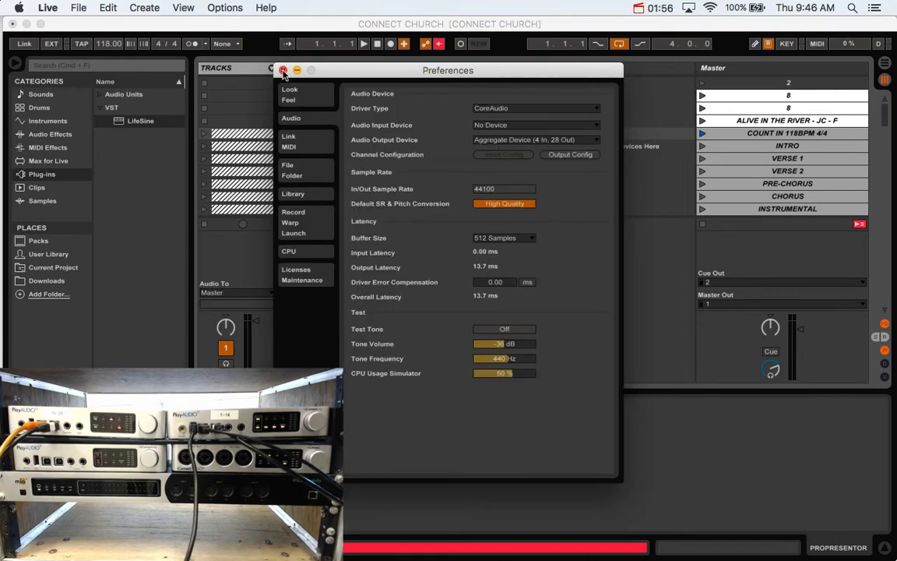
left_click(283, 70)
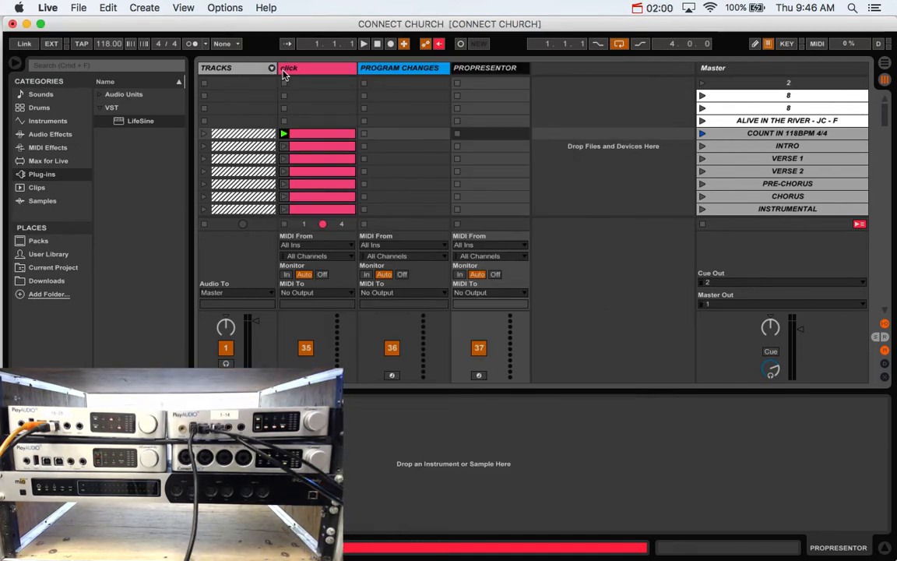
Step: Switch to Audio MIDI Setup, reopen the Audio Devices window to check the aggregate device, and close it
mouse_move(20, 218)
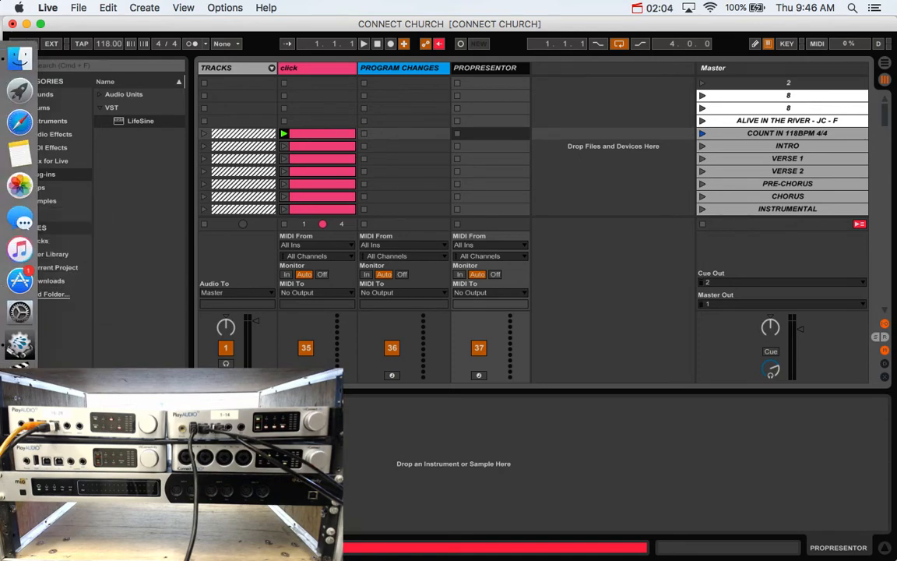
left_click(19, 440)
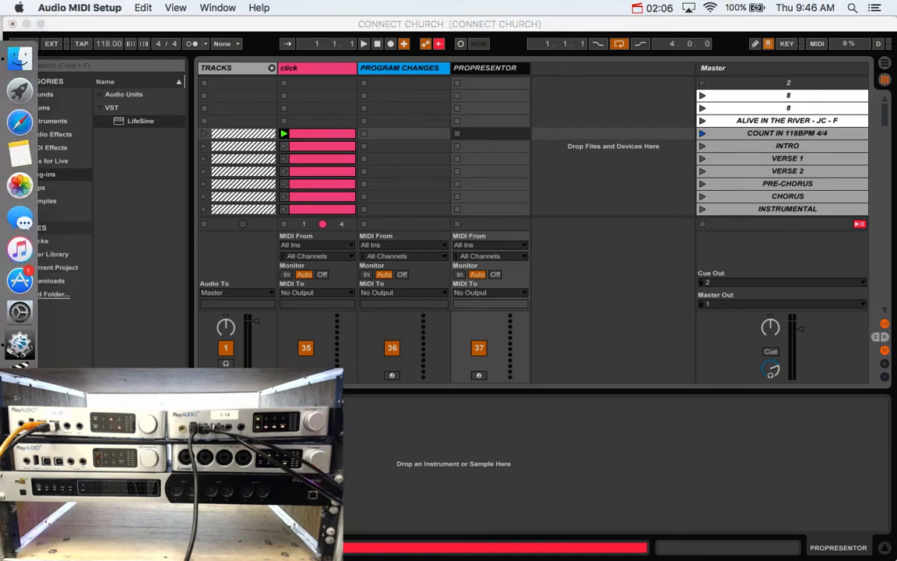
left_click(209, 8)
left_click(214, 24)
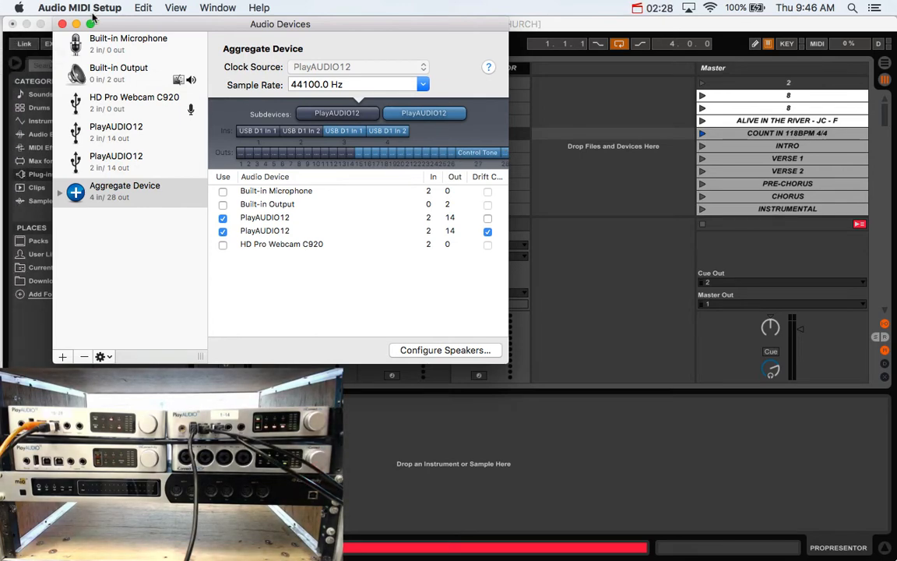
left_click(63, 24)
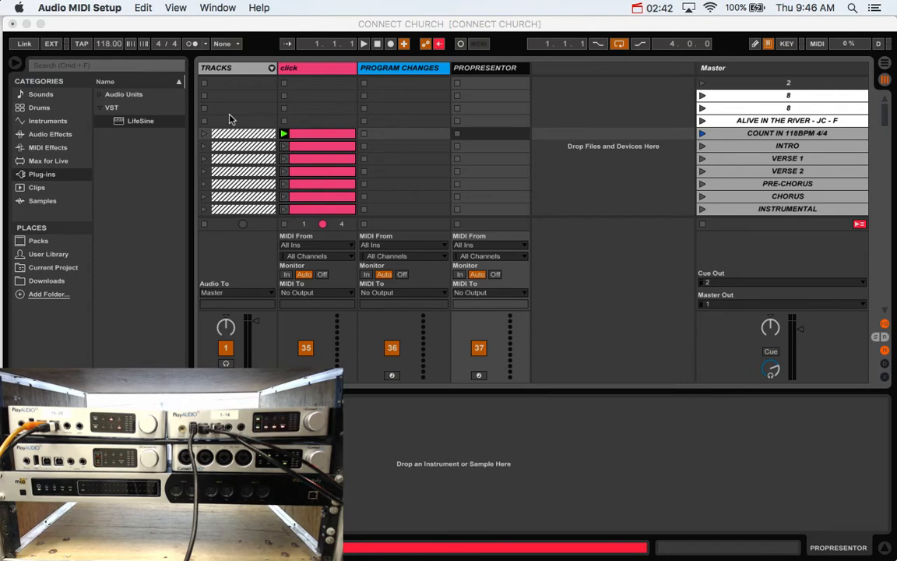
Step: Insert a new audio track after the PROPRESENTOR track
left_click(491, 71)
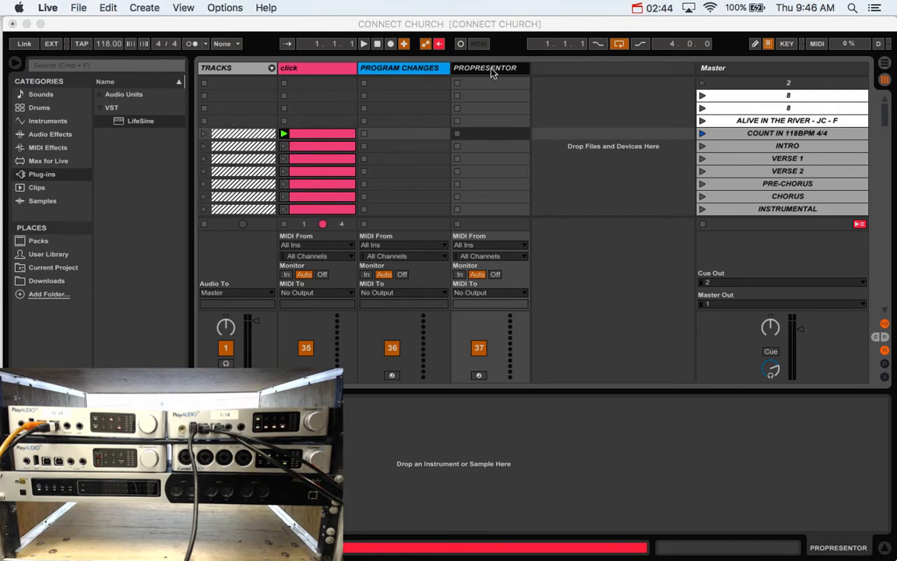
key("super+t")
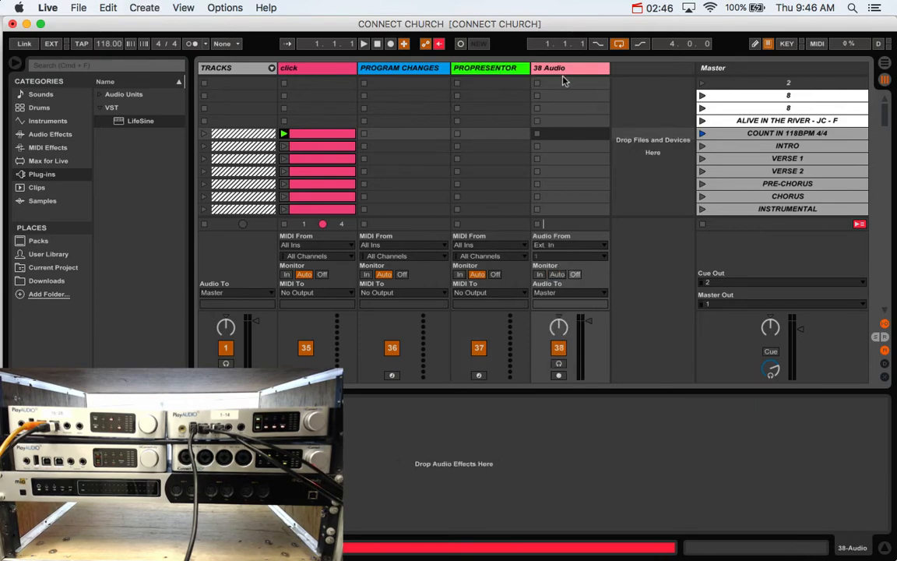
Step: Load the LifeSine plugin onto the new 38 Audio track and close its plugin window
left_click(563, 72)
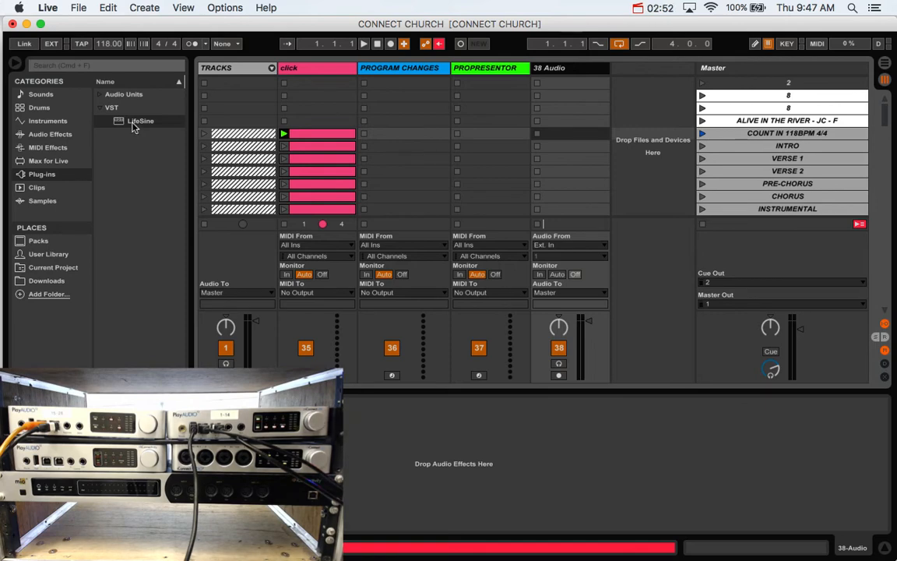
left_click_drag(124, 122, 577, 94)
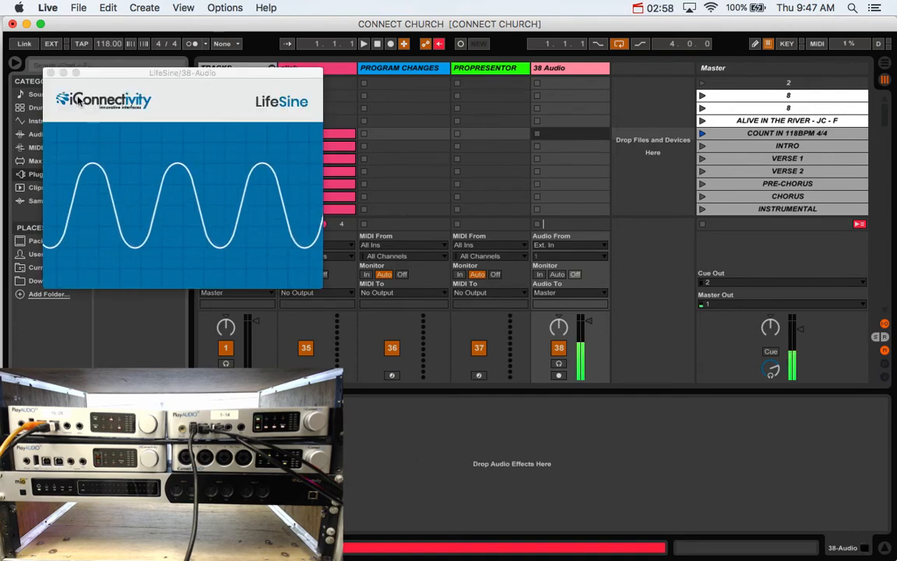
left_click(51, 72)
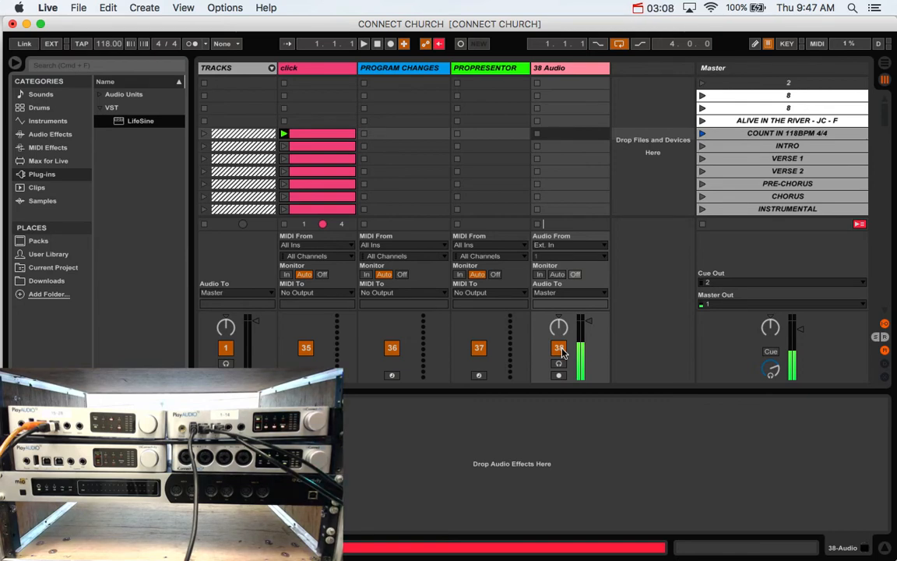
Step: Route the 38 Audio track's output to Ext. Out, channel 13
left_click(545, 291)
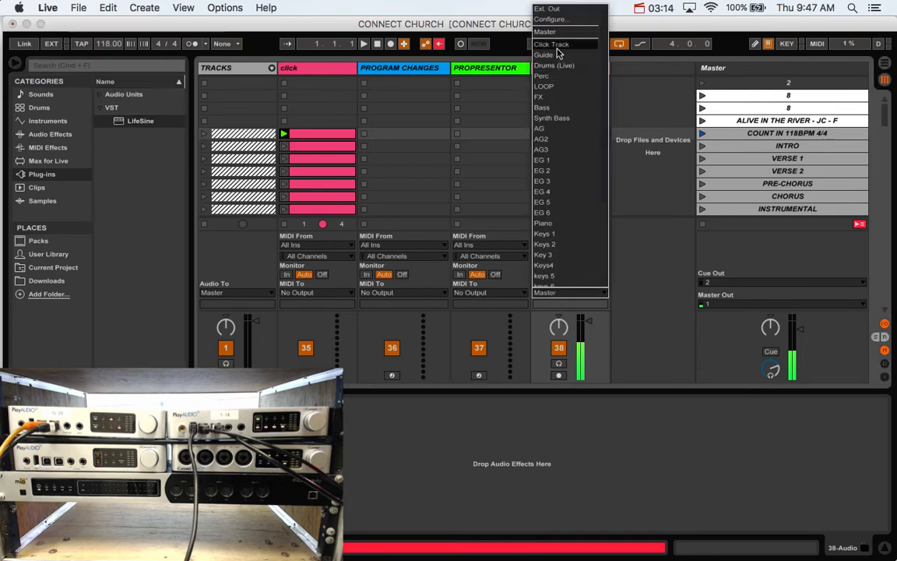
left_click(549, 10)
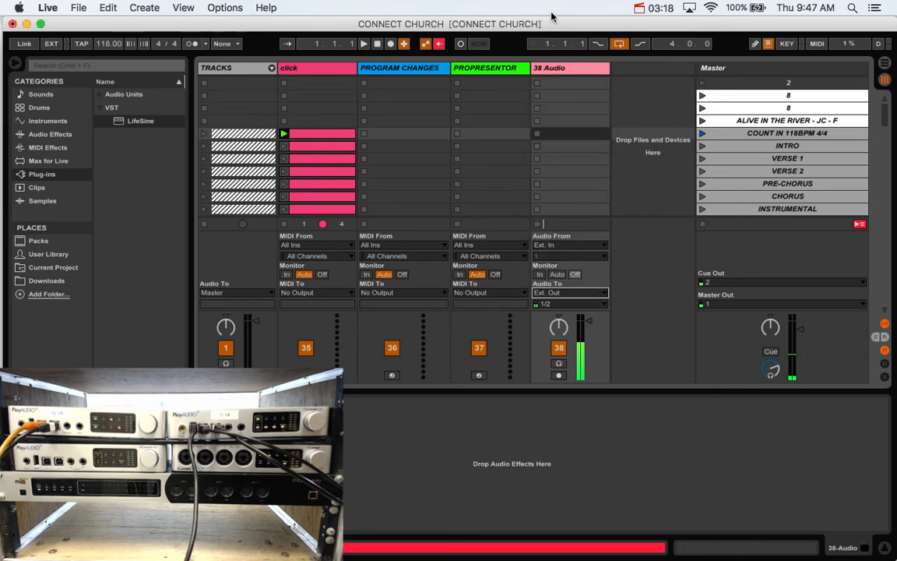
left_click(553, 303)
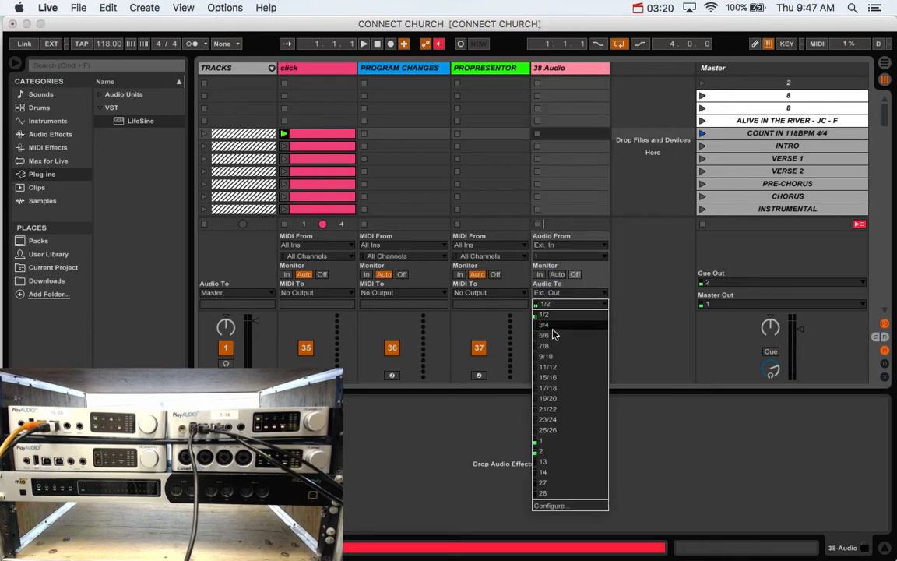
left_click(551, 461)
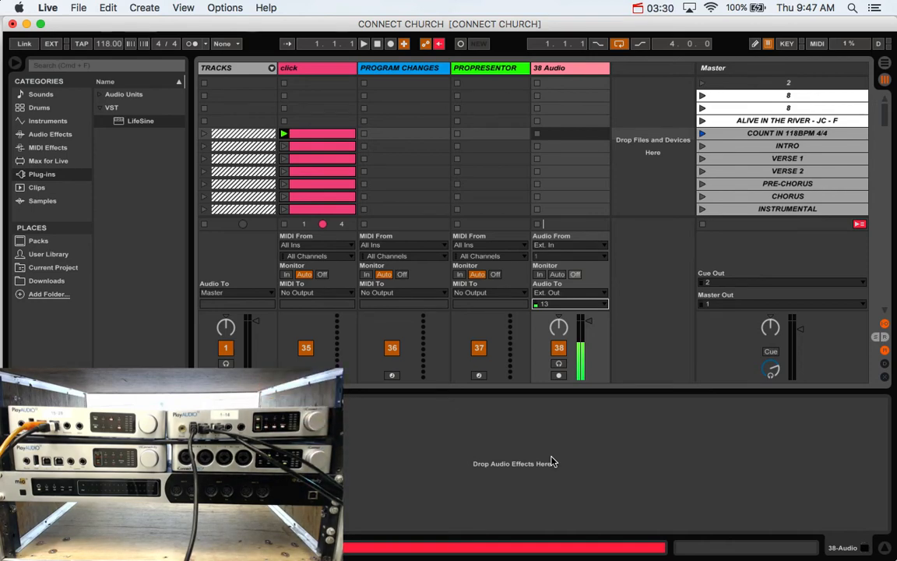
Step: Insert another audio track after 38 Audio and load the LifeSine plugin onto the new 39 Audio track
left_click(579, 70)
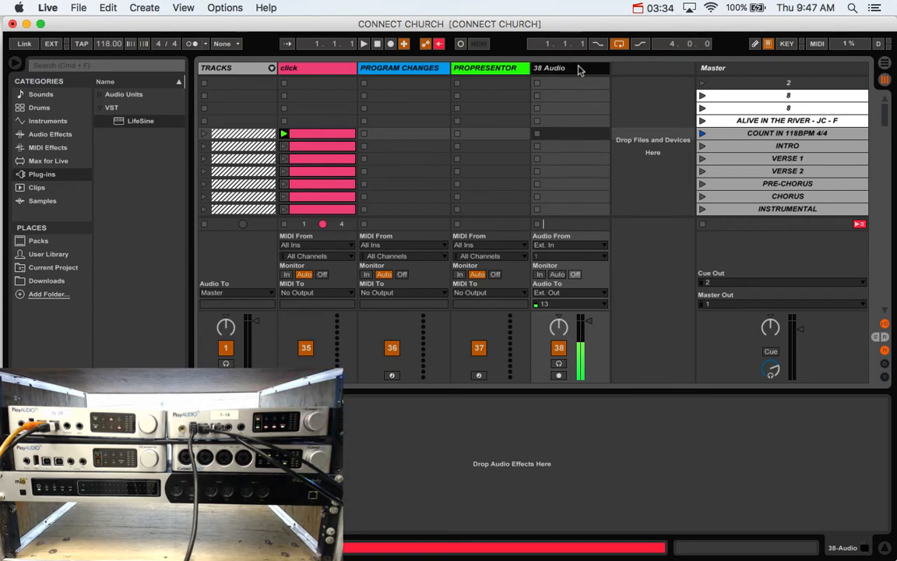
key("super+t")
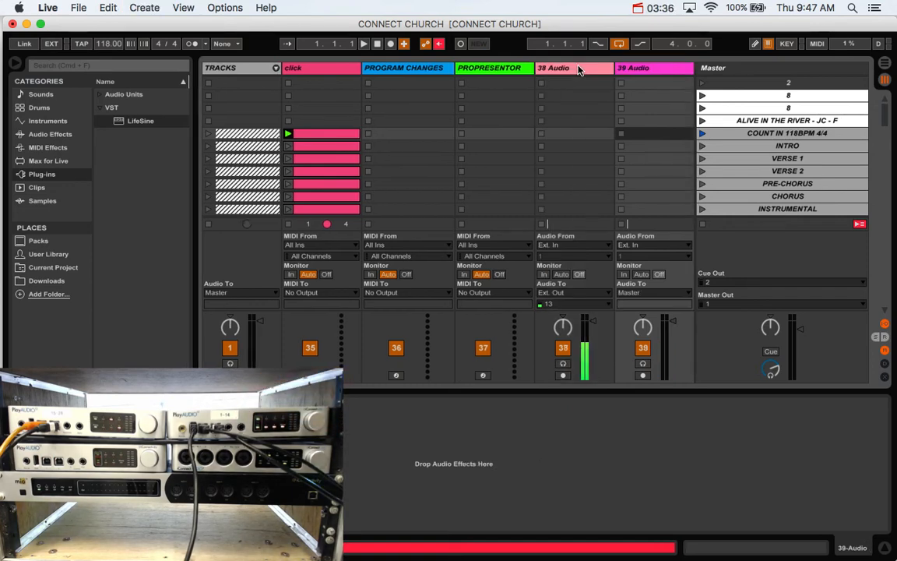
left_click(637, 70)
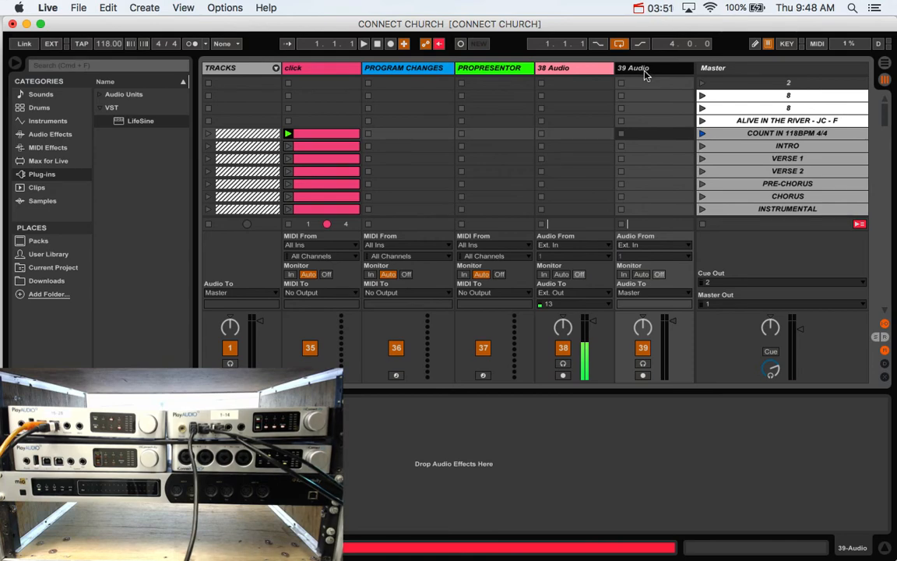
left_click(131, 123)
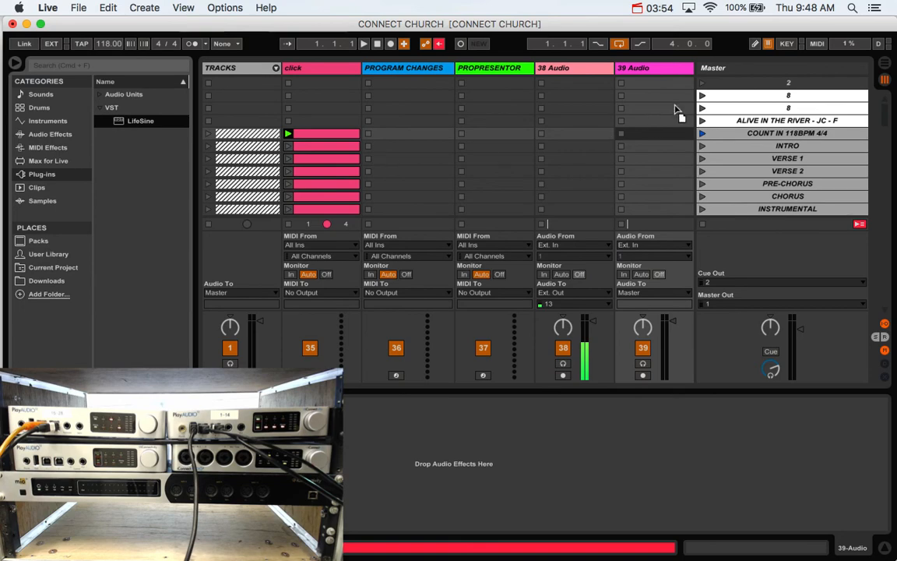
left_click_drag(132, 122, 679, 105)
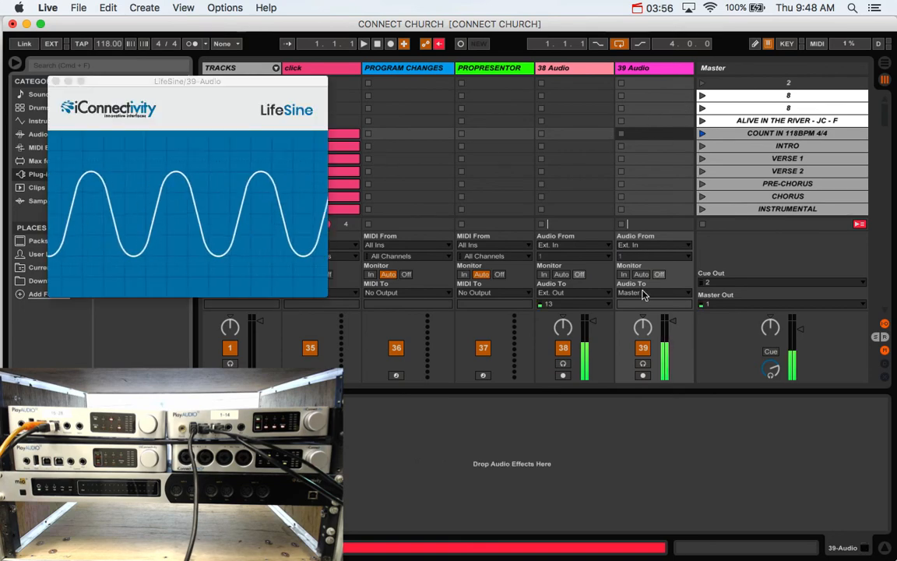
Step: Route the 39 Audio track's output to Ext. Out, channel 27, and close the LifeSine plugin window
left_click(654, 292)
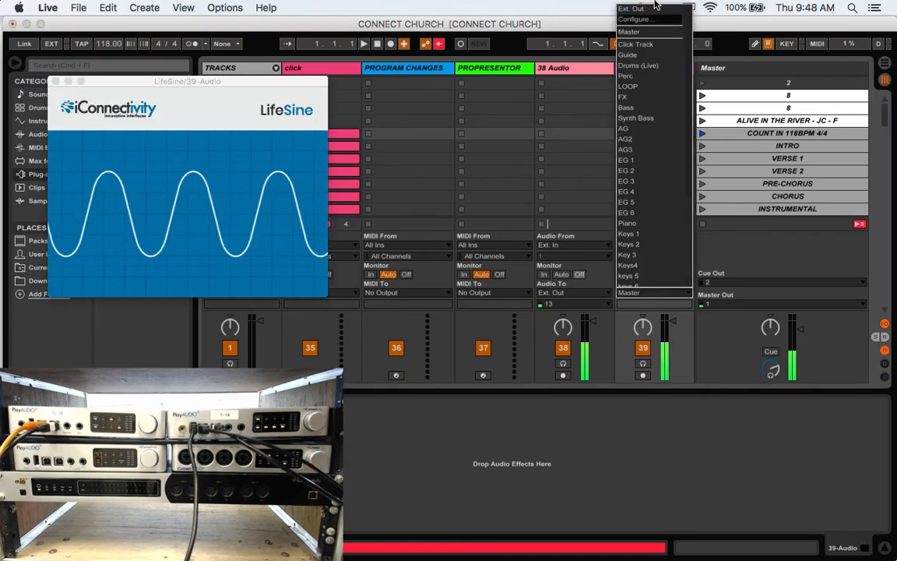
left_click(643, 10)
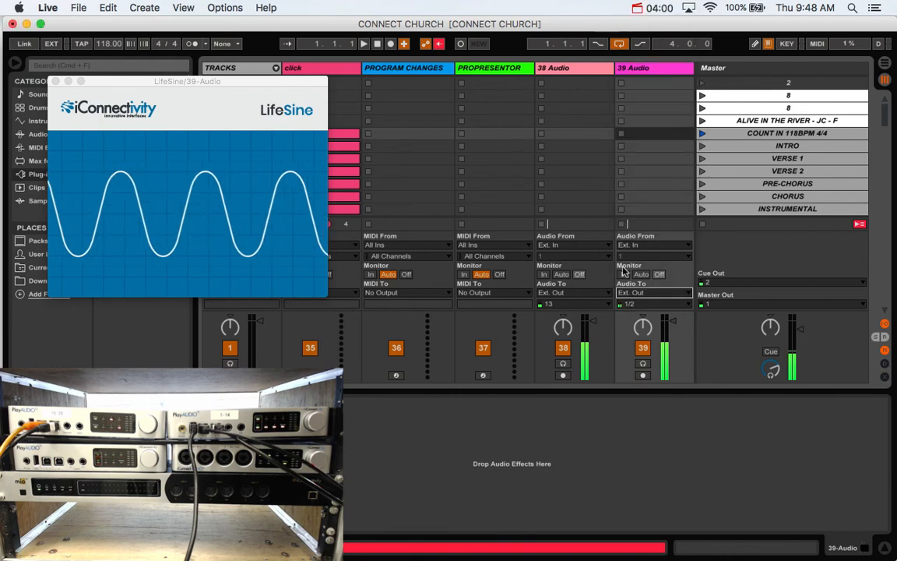
left_click(652, 304)
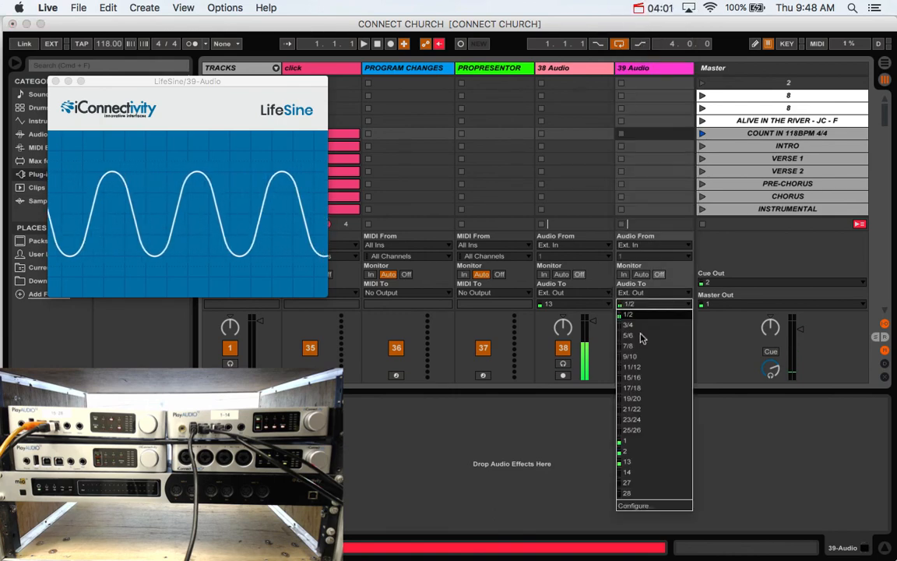
left_click(629, 482)
left_click(55, 81)
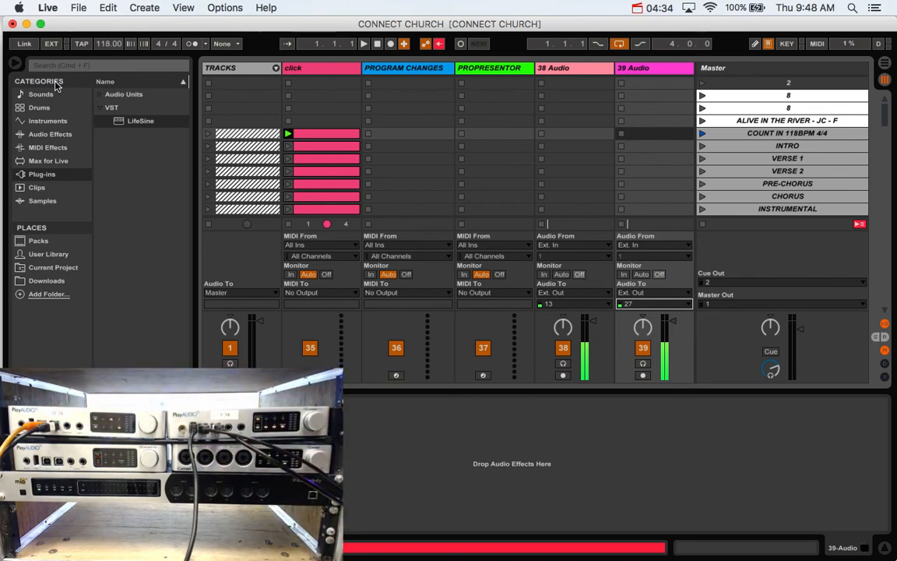
Step: Close the Live set window
left_click(12, 25)
left_click(350, 305)
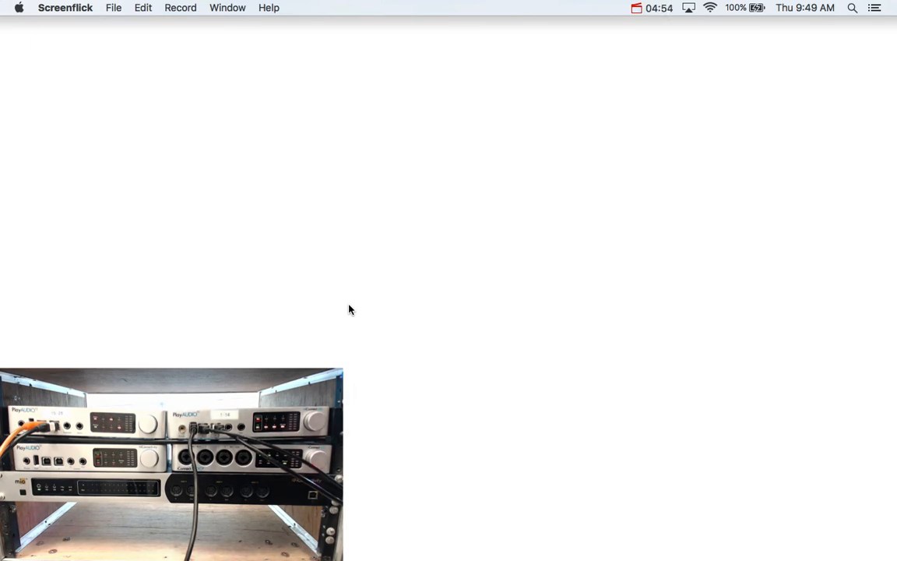
left_click(656, 9)
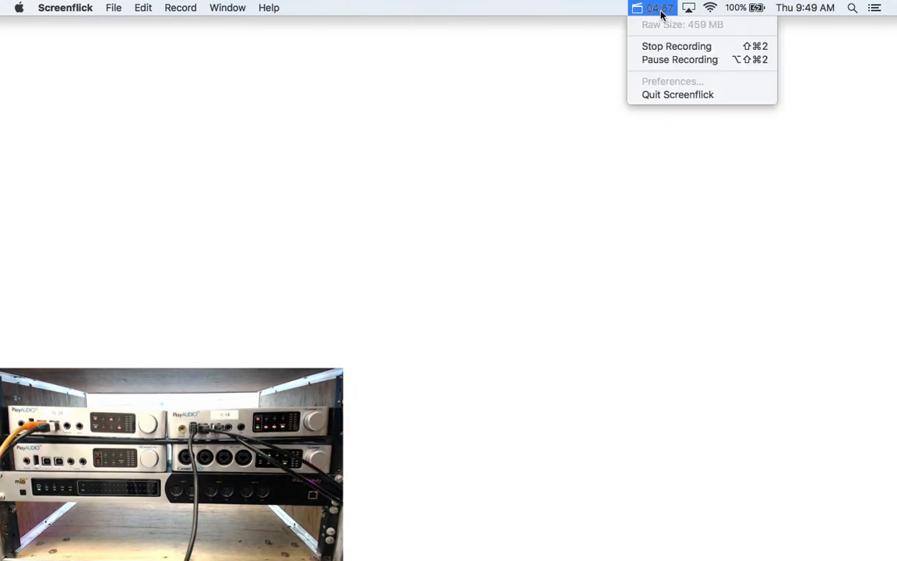